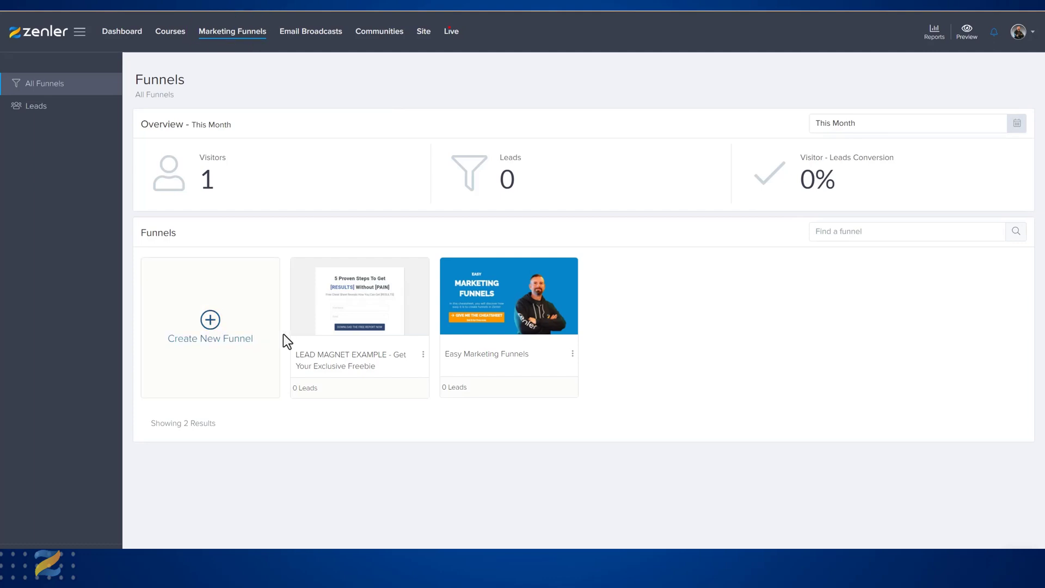
# Start a new funnel of the Video Series type named "VIDEO FUNNEL EXAMPLE - Get Your Exclusive Freebie".
pyautogui.click(212, 320)
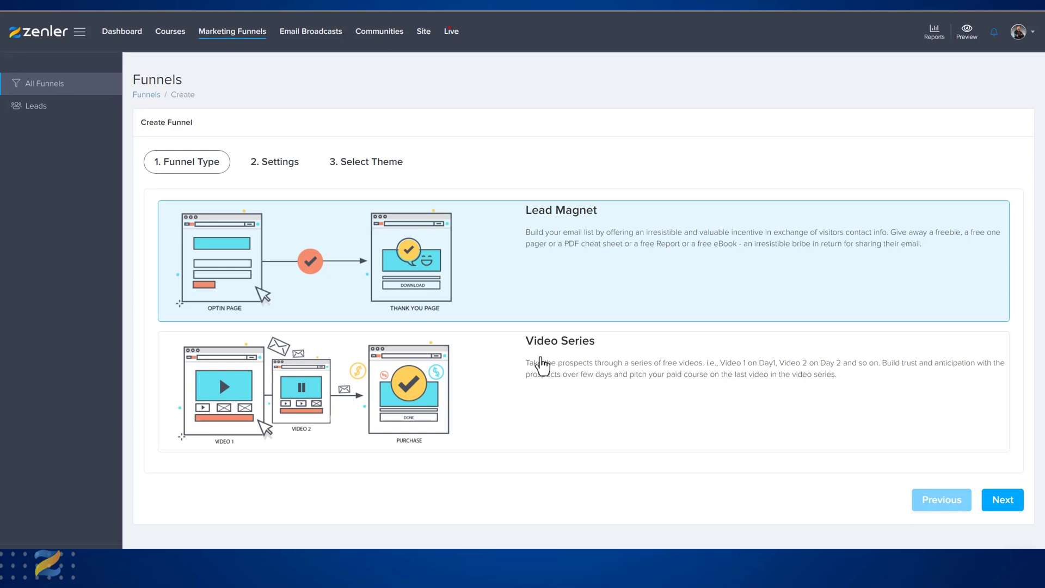
pyautogui.click(550, 368)
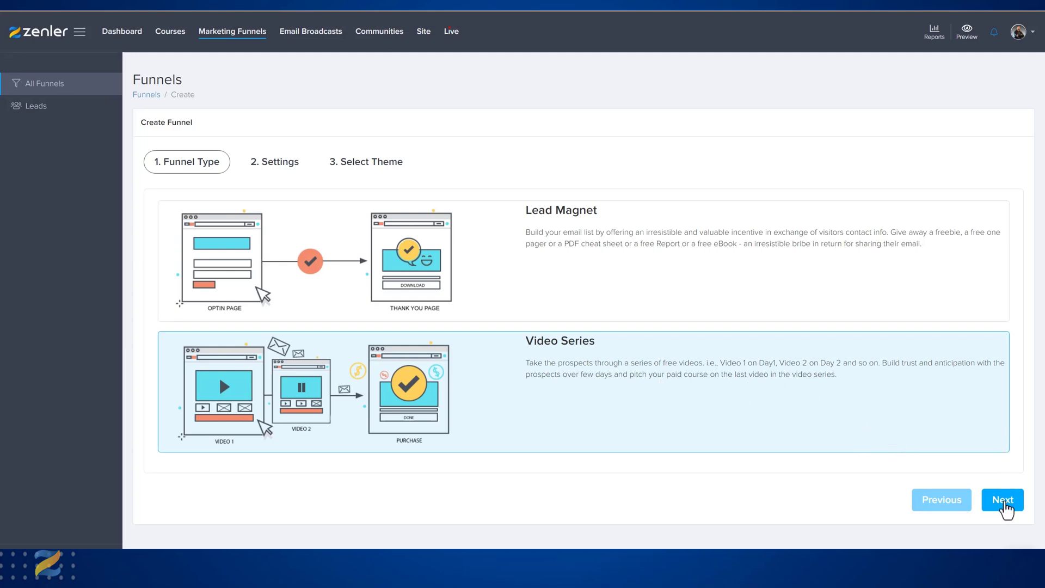
pyautogui.click(717, 410)
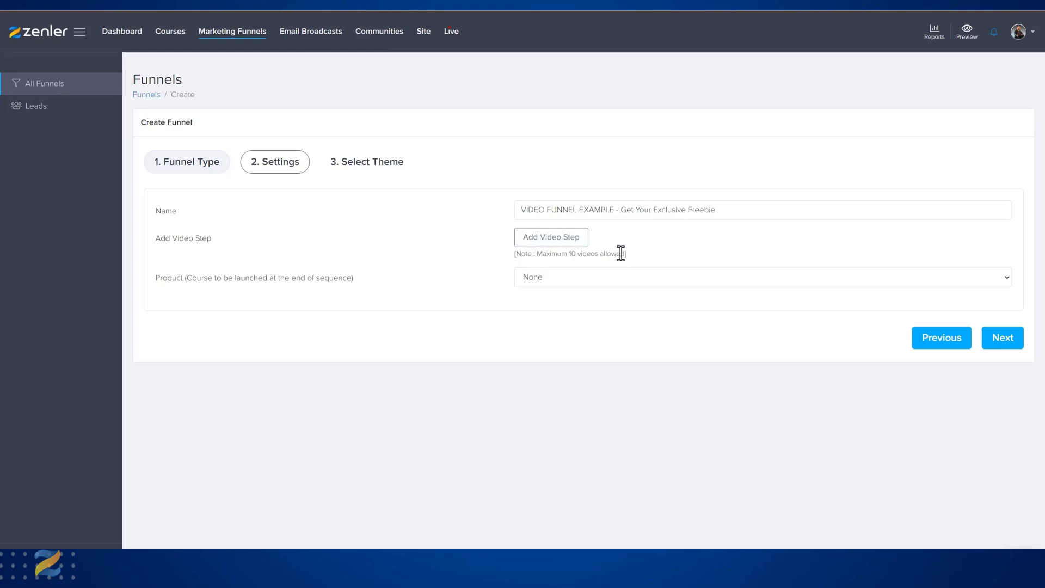
# Add three video steps from the video library: WELCOME.mp4, test21680949817.mp4 and test11680949814.mp4.
pyautogui.click(560, 249)
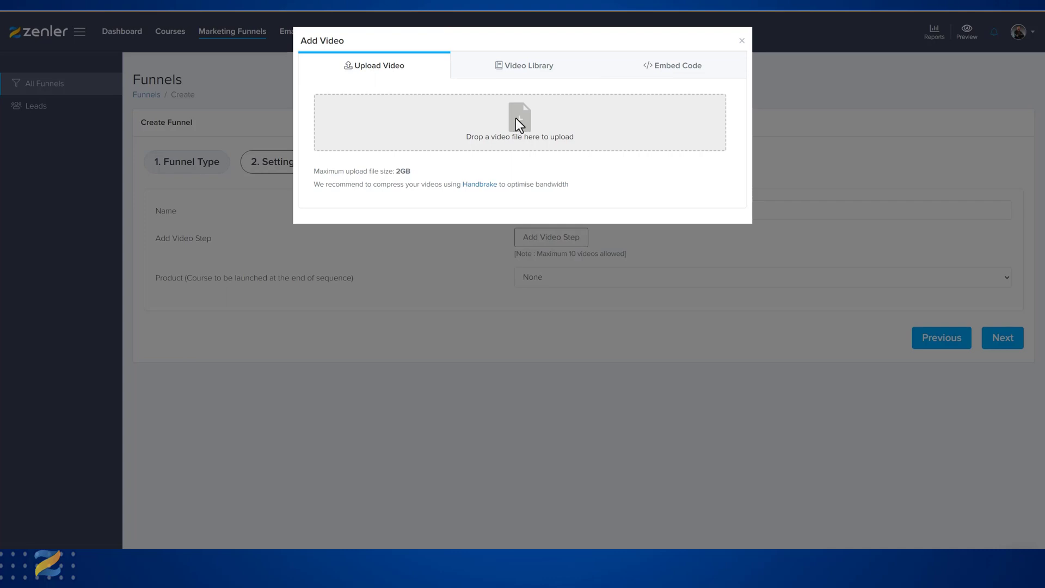
pyautogui.click(513, 69)
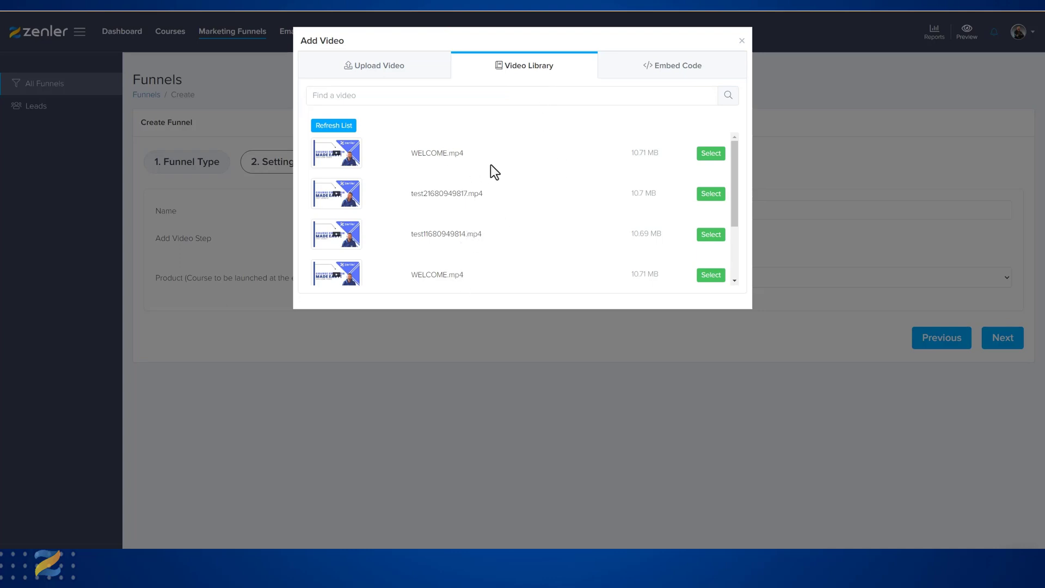
pyautogui.click(710, 154)
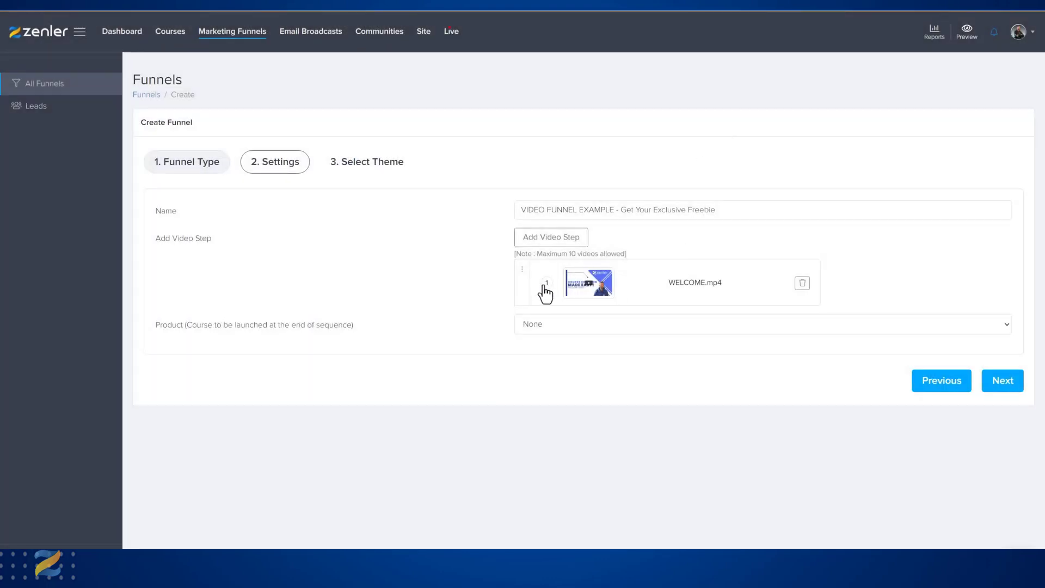
pyautogui.click(555, 236)
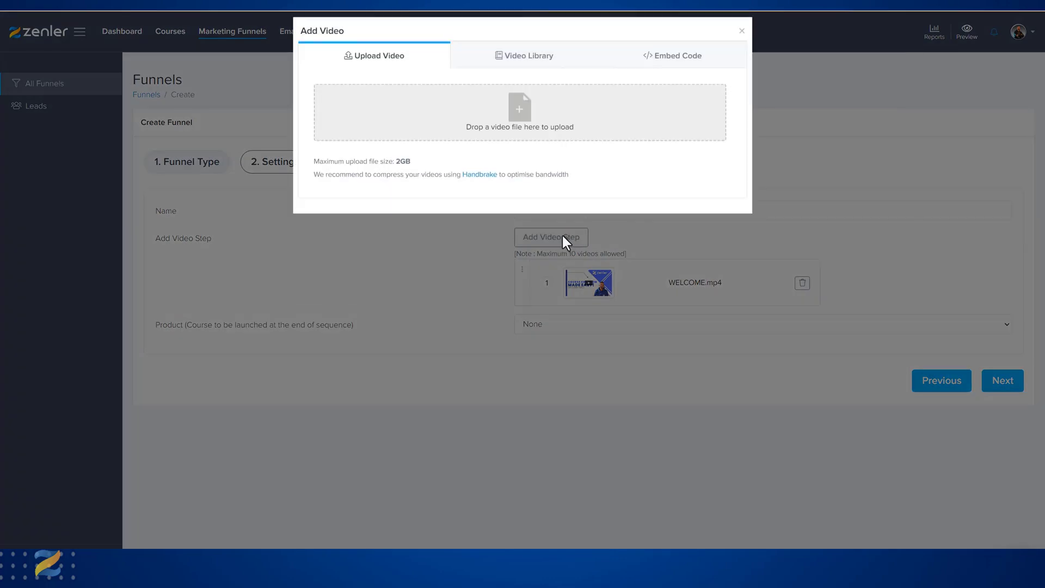
pyautogui.click(516, 68)
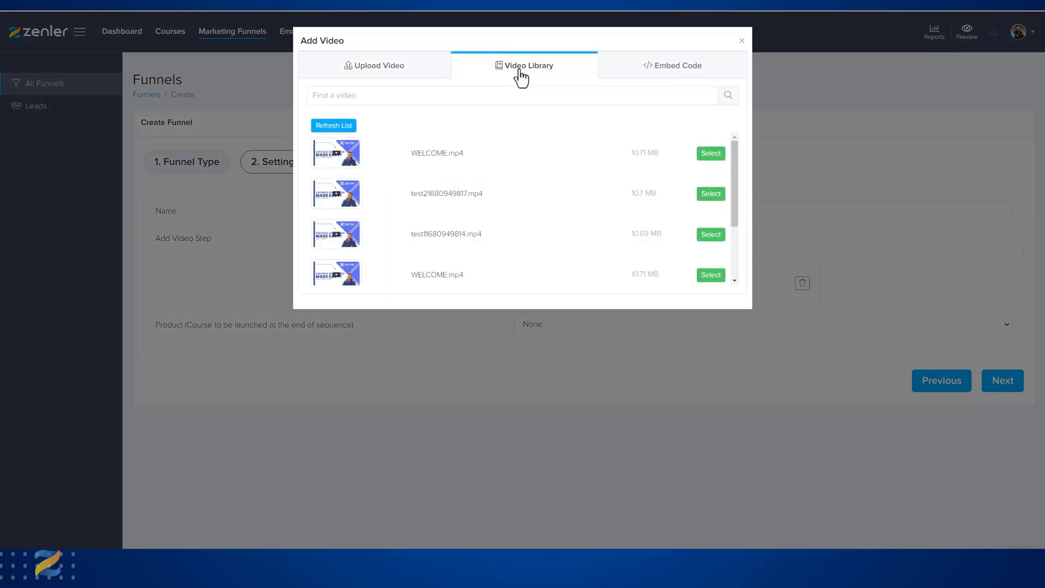
pyautogui.click(710, 194)
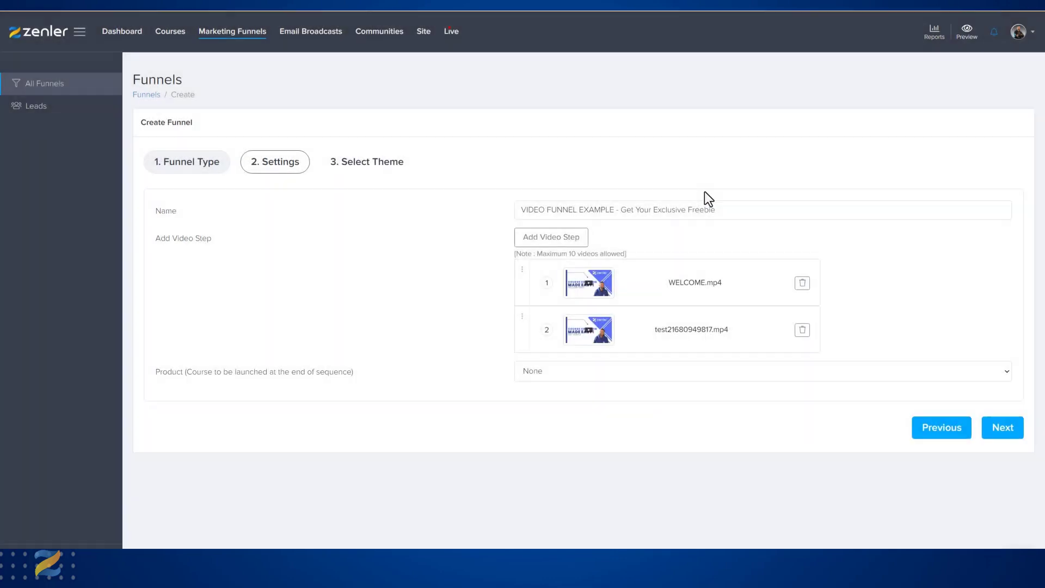
pyautogui.click(560, 240)
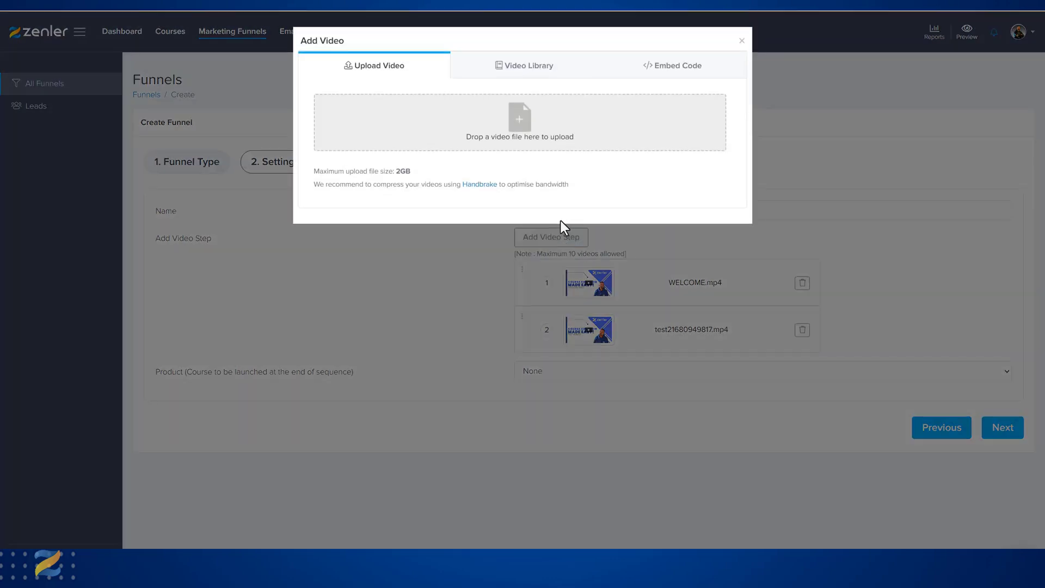
pyautogui.click(541, 73)
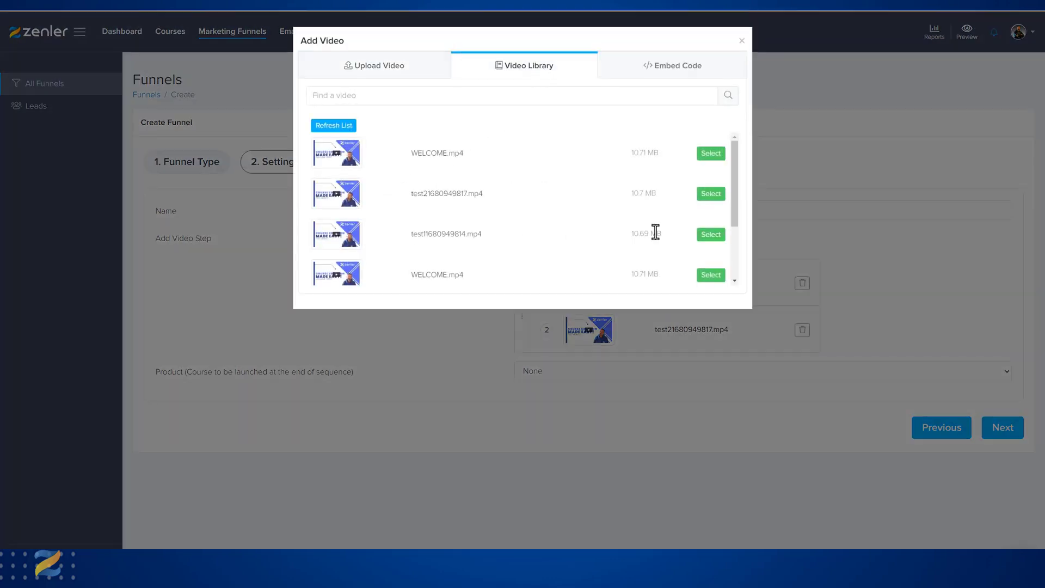
pyautogui.click(708, 234)
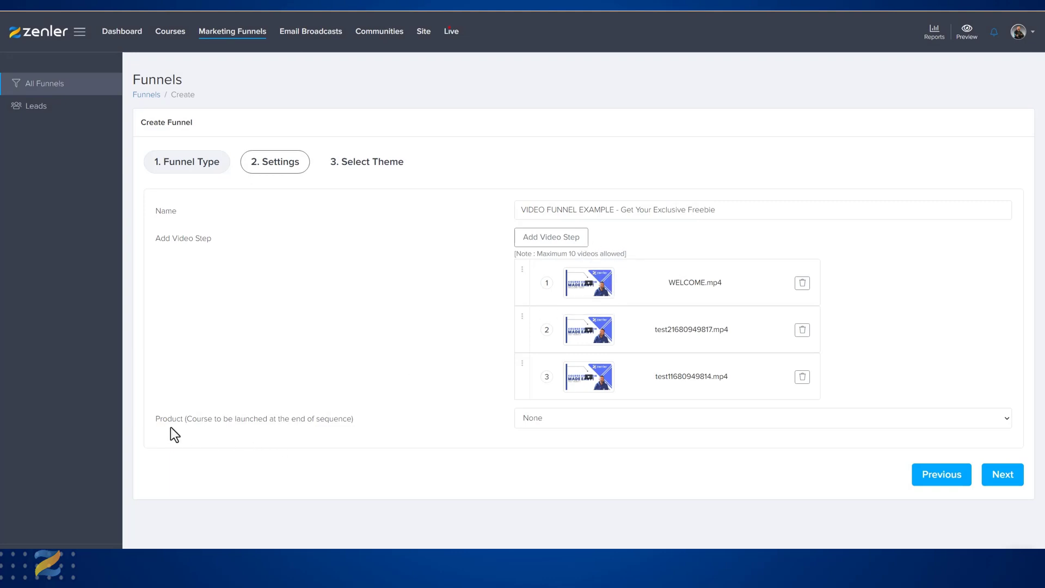
# Set the product launched at the end of the sequence to "How to Easily create a course inside Zenler".
pyautogui.moveTo(164, 419); pyautogui.dragTo(384, 430)
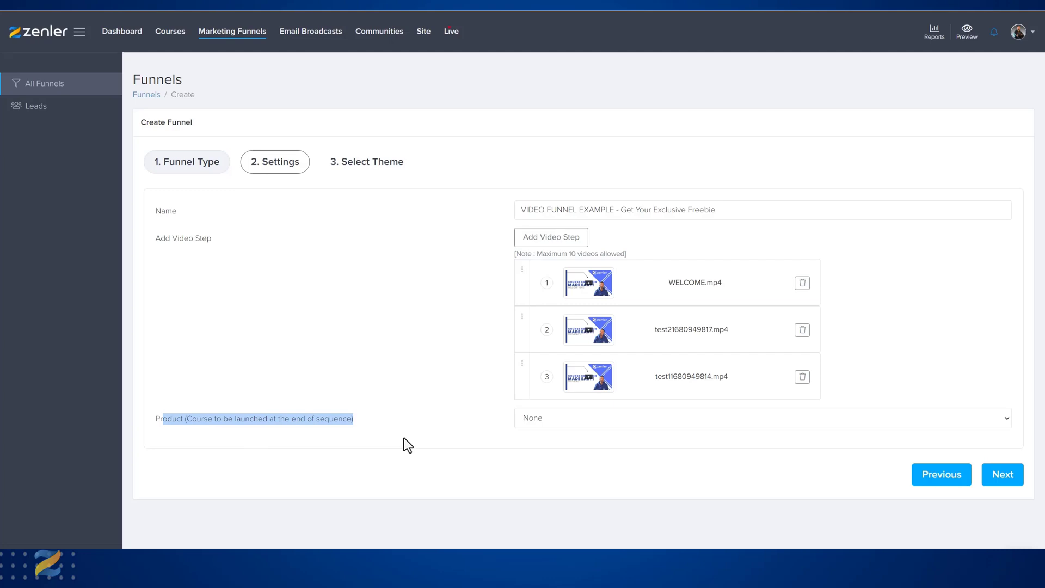
pyautogui.click(404, 438)
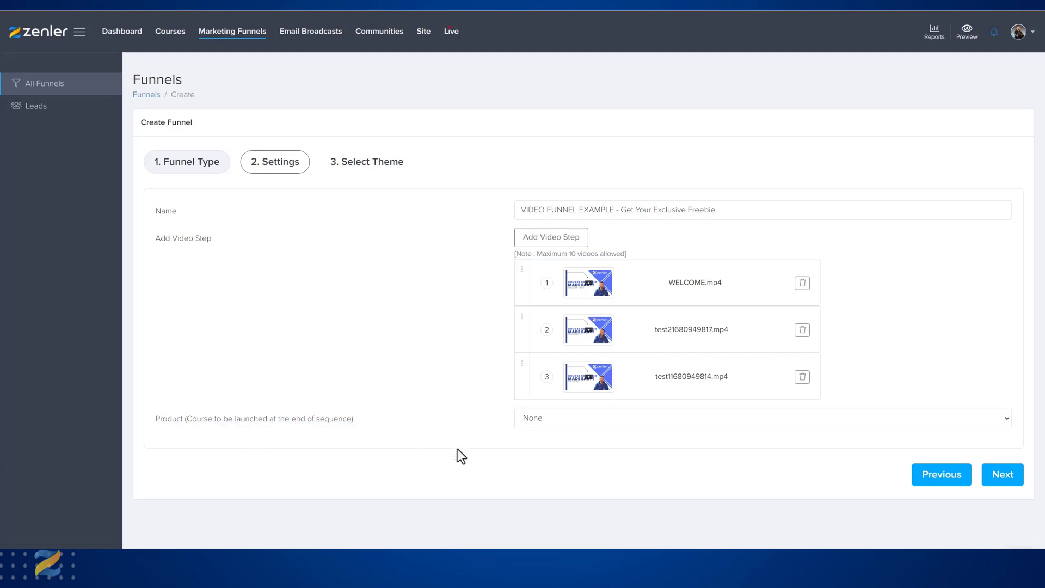
pyautogui.click(1007, 420)
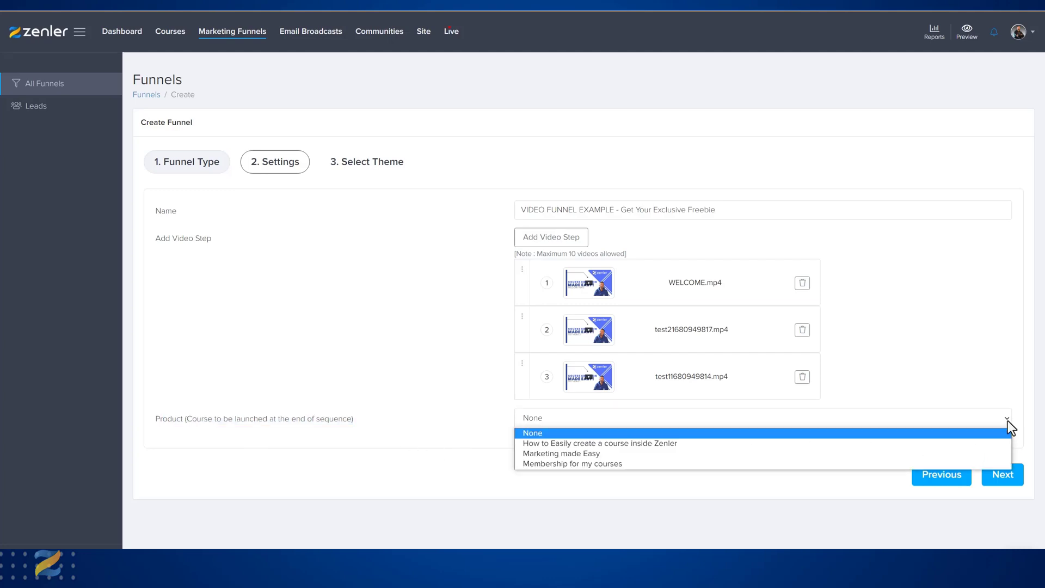
pyautogui.click(586, 445)
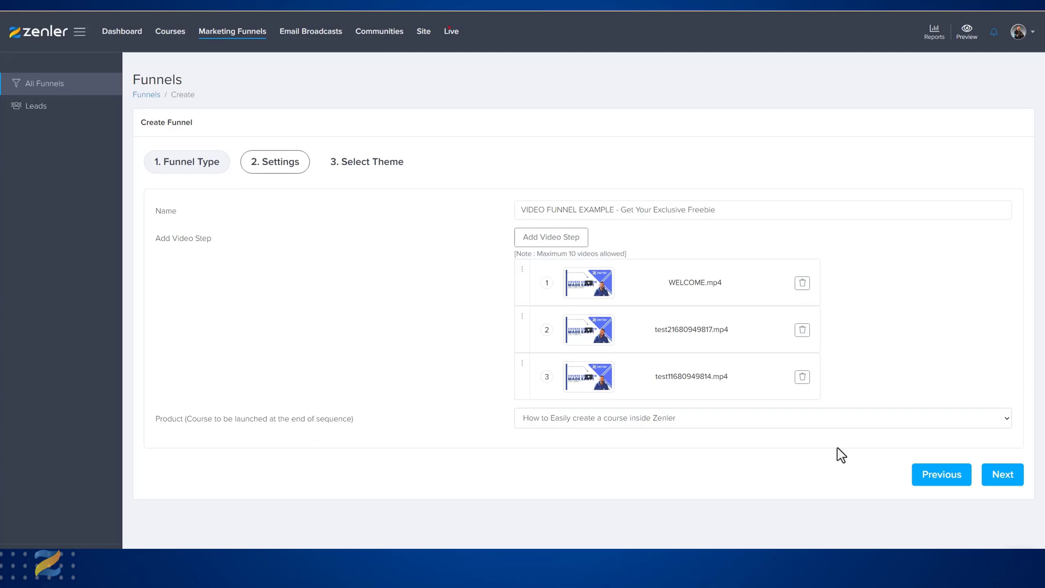
# Choose the Strategies Video Series theme and finish creating the funnel.
pyautogui.click(1003, 479)
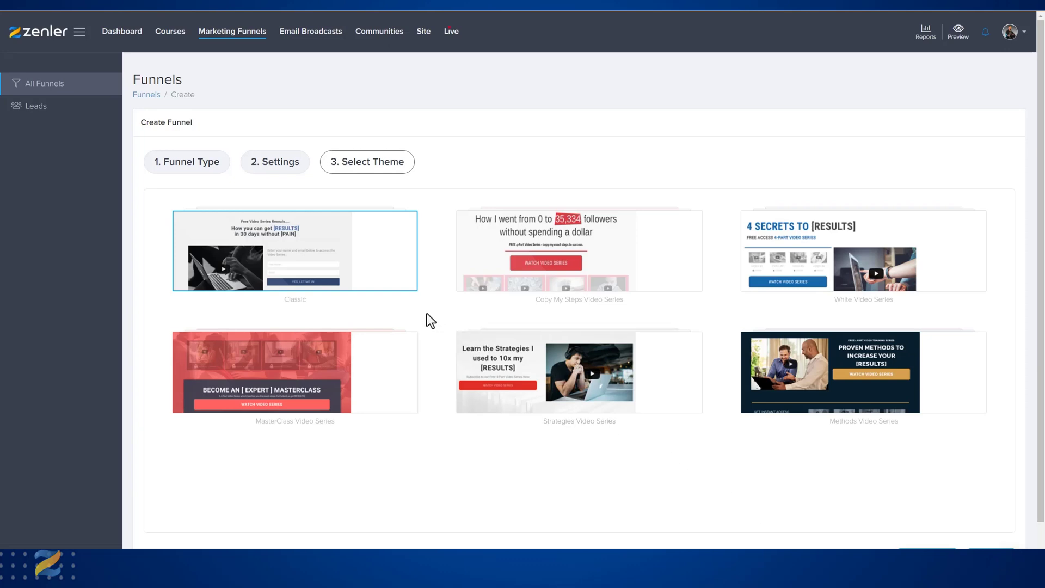
pyautogui.moveTo(294, 273)
pyautogui.moveTo(630, 270)
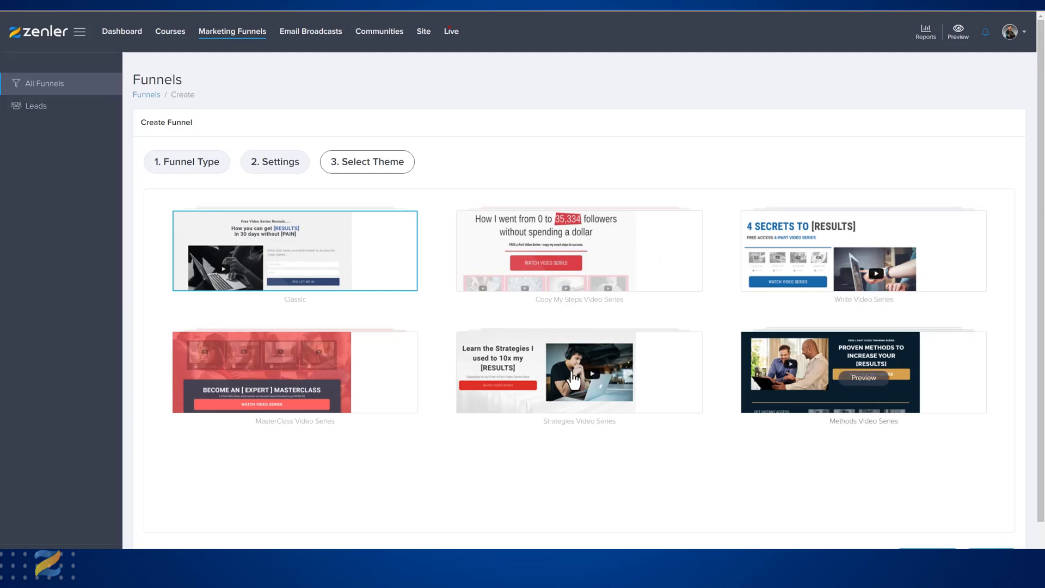
pyautogui.moveTo(523, 391)
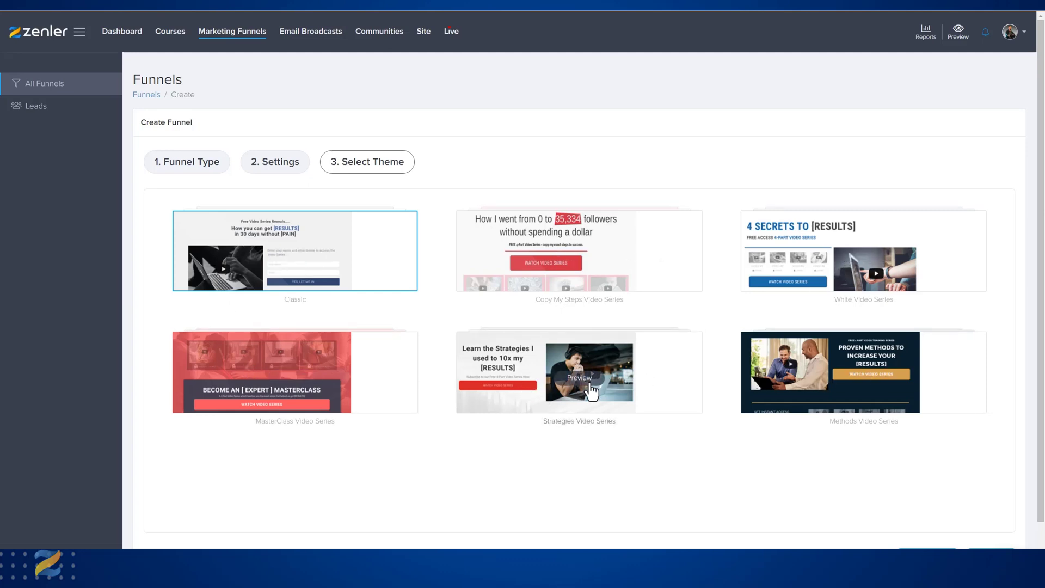
pyautogui.click(648, 382)
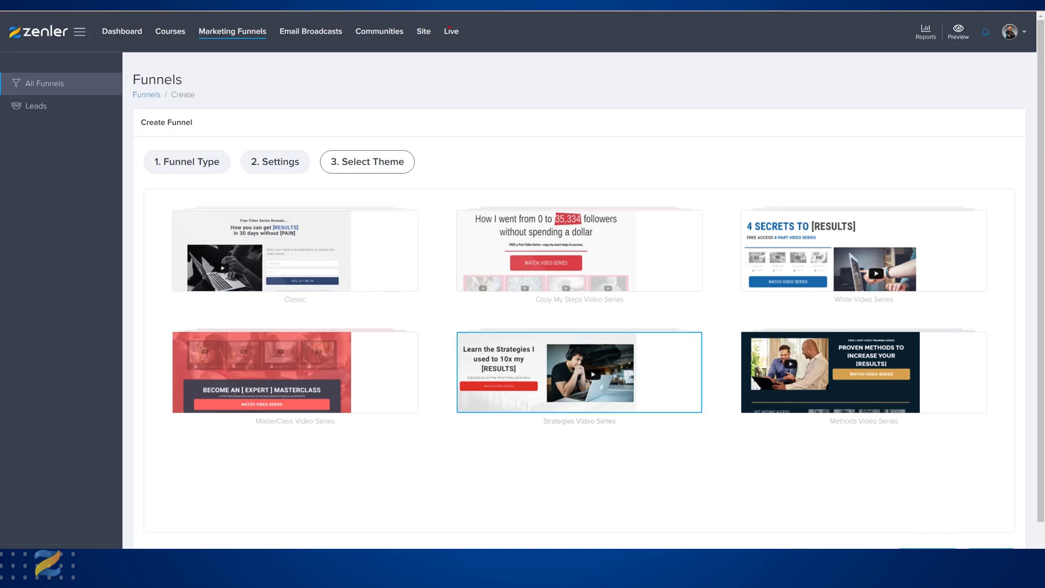
pyautogui.click(990, 553)
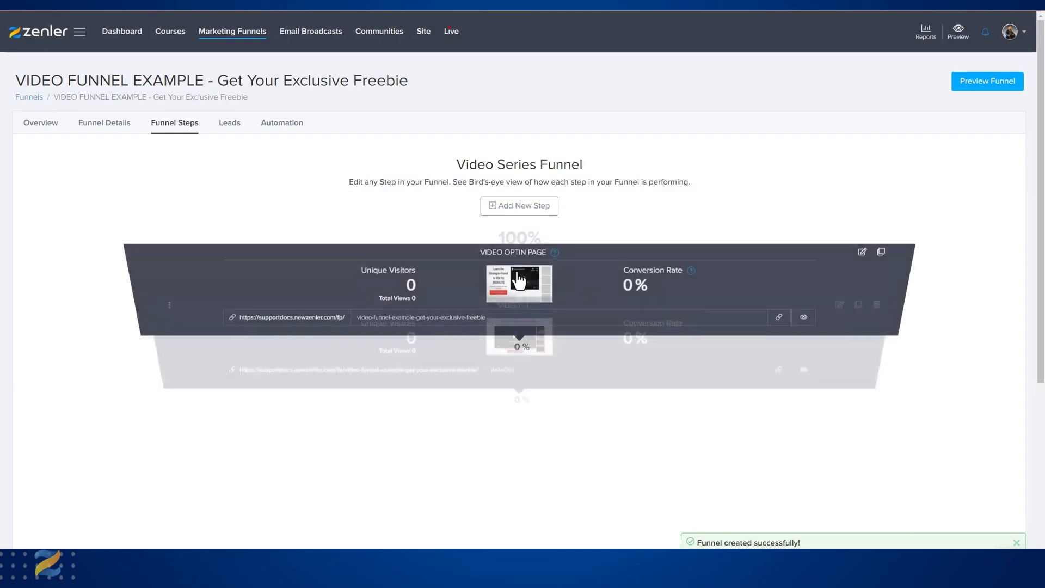
# Preview the funnel's video opt-in page and check the sign-up form behind its Watch Video Series link.
pyautogui.scroll(-5, 620, 381)
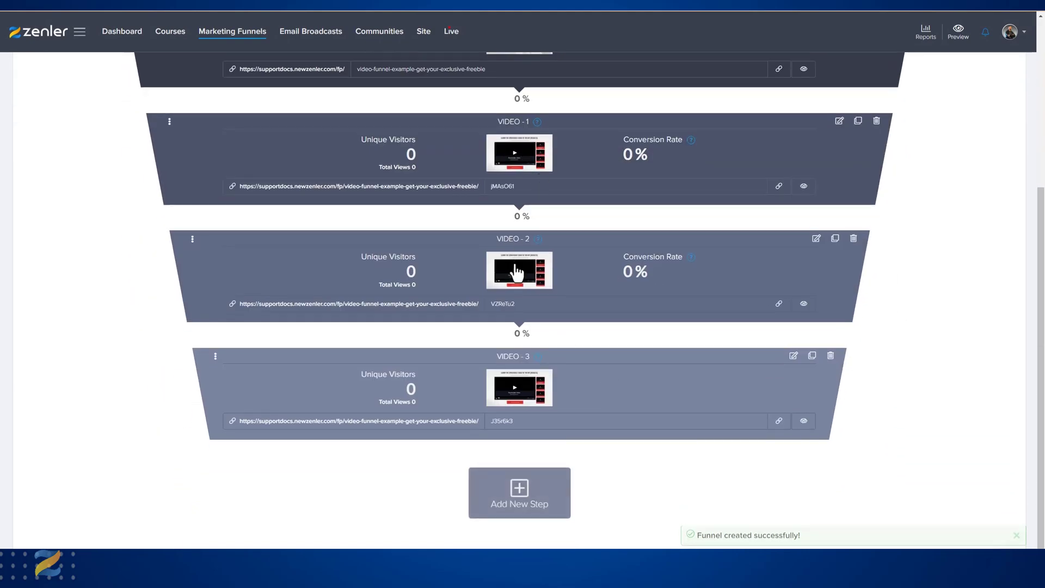
pyautogui.scroll(5, 643, 351)
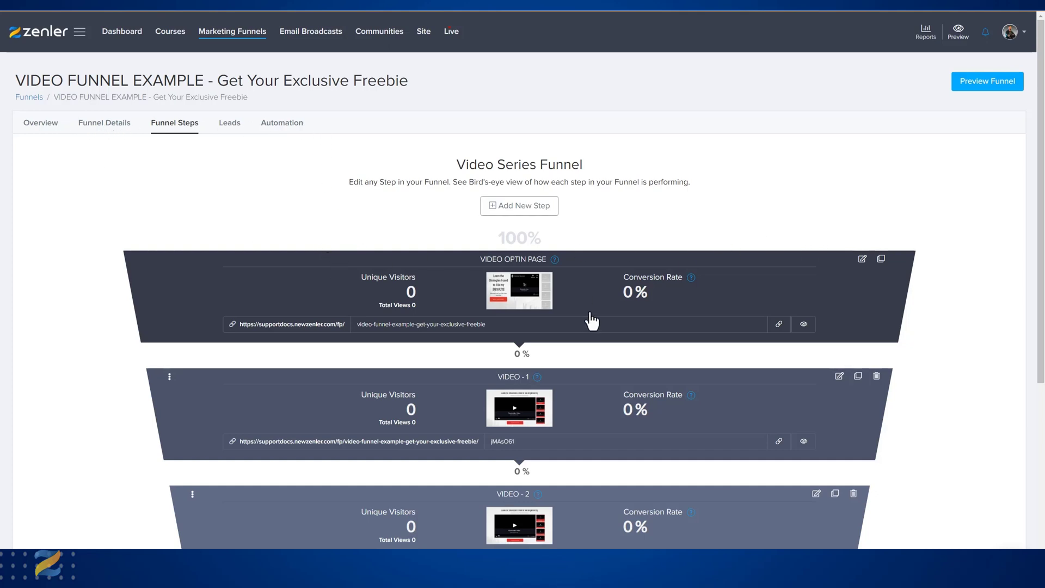
pyautogui.click(975, 83)
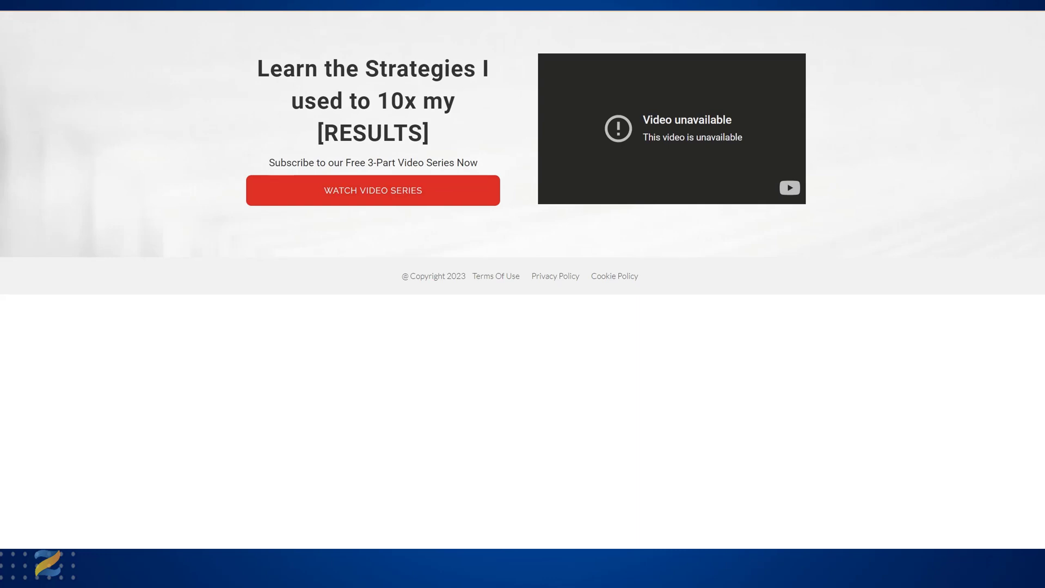
pyautogui.click(390, 204)
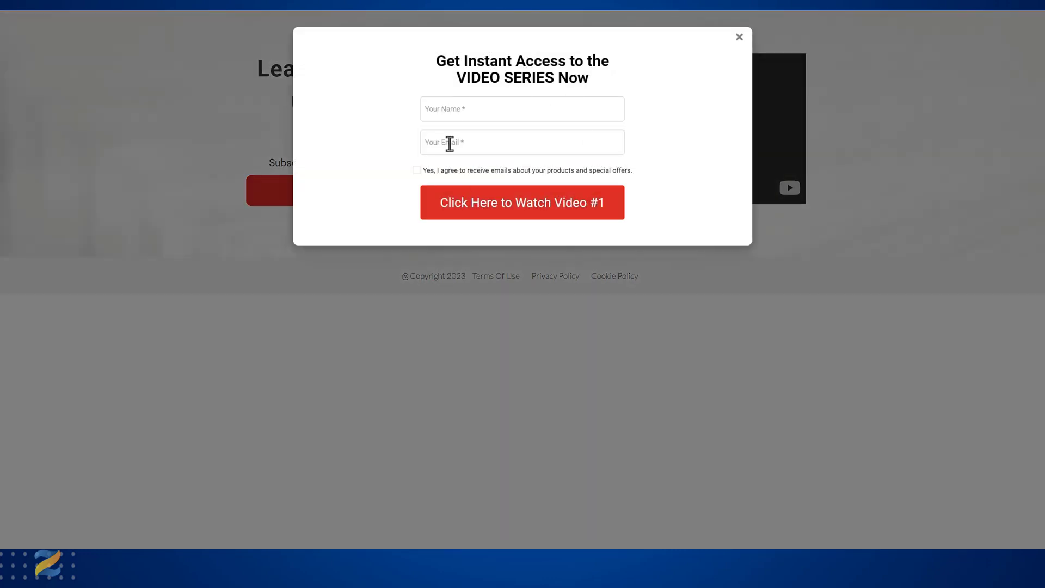
pyautogui.click(738, 42)
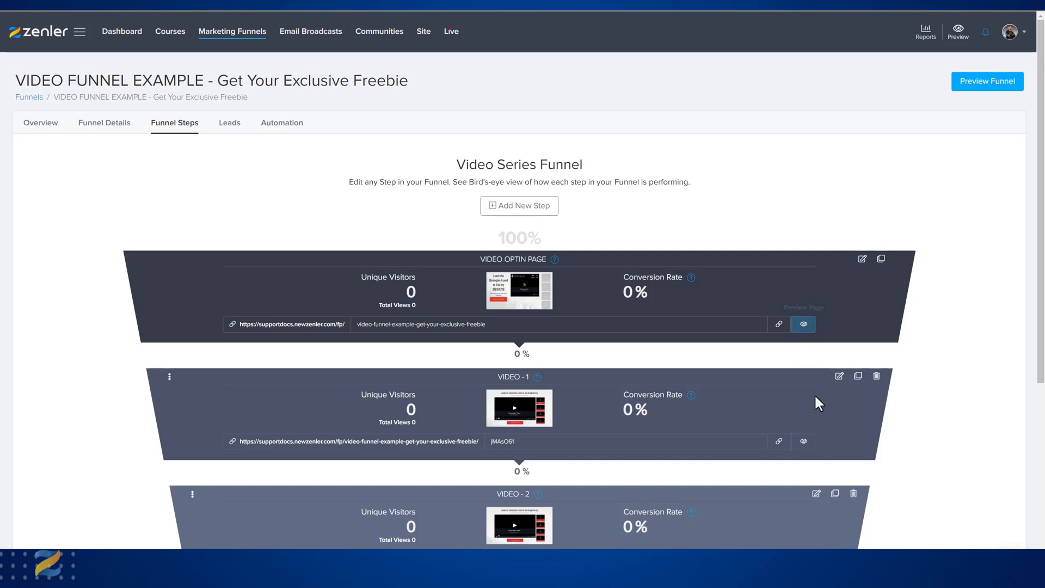
# Preview the VIDEO - 1 and VIDEO - 2 pages of the funnel.
pyautogui.scroll(-3, 814, 394)
pyautogui.click(803, 288)
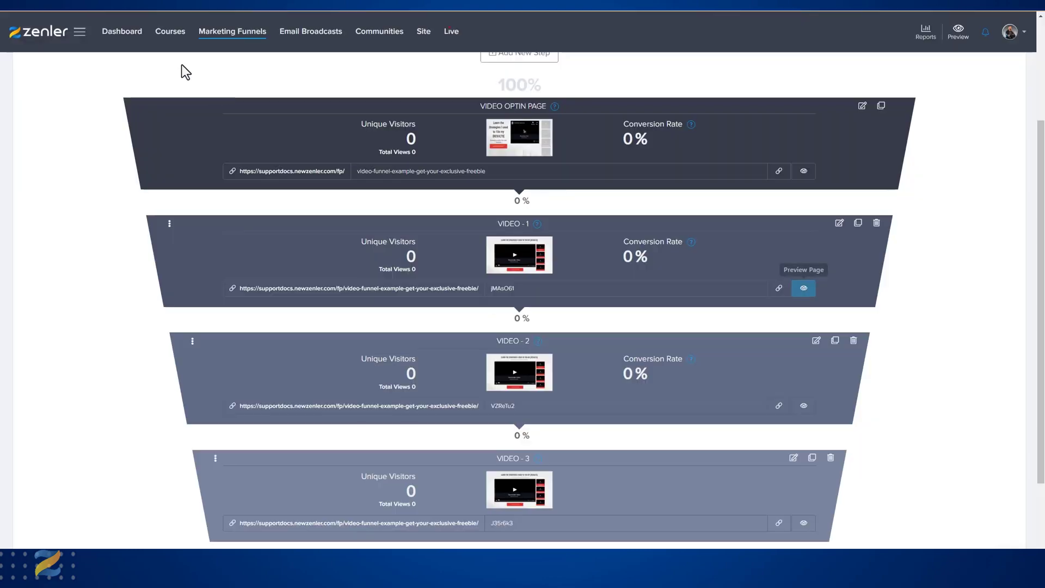
pyautogui.click(803, 406)
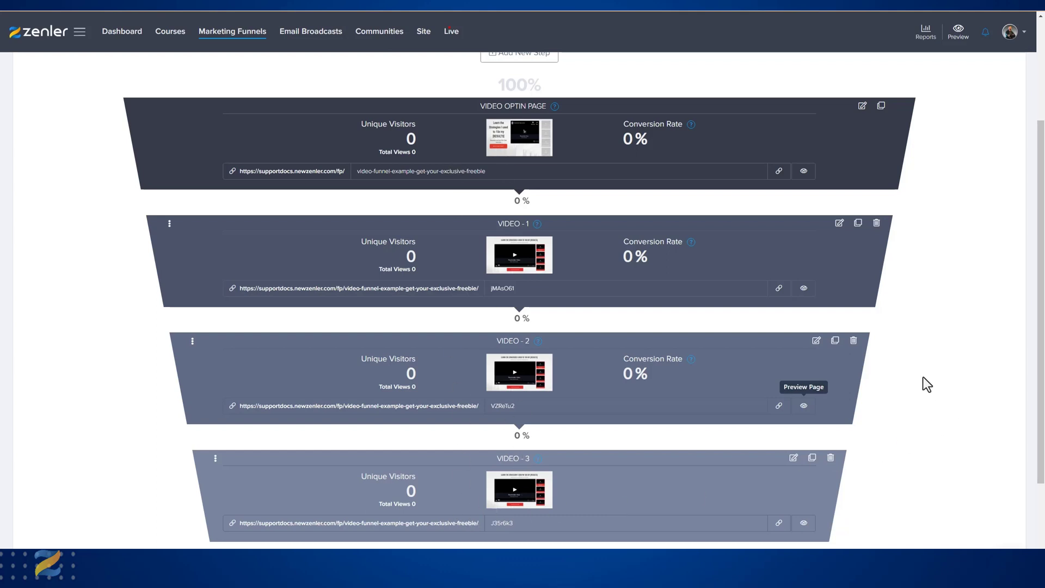
pyautogui.scroll(3, 926, 384)
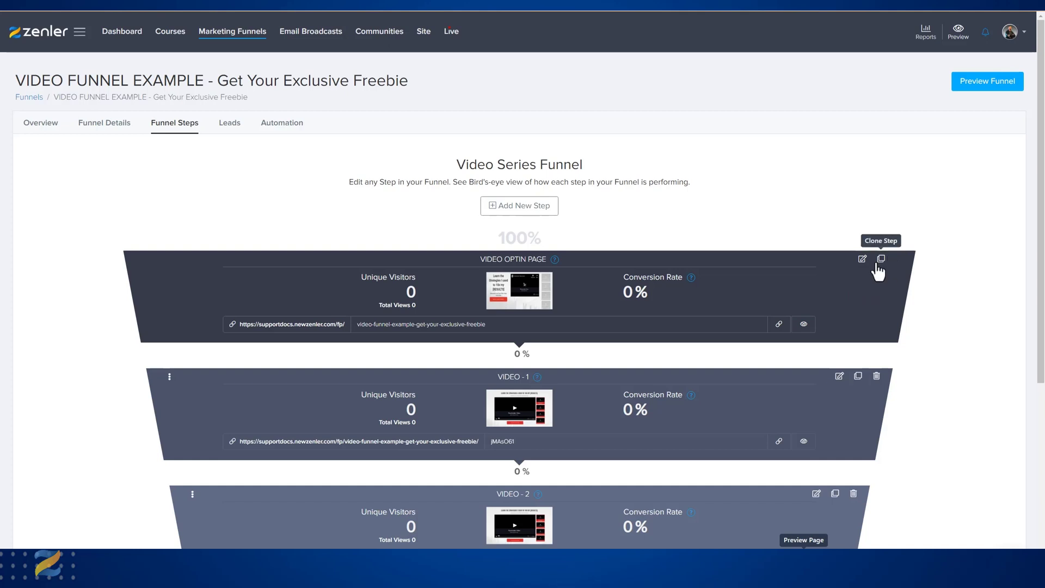
pyautogui.scroll(-3, 684, 371)
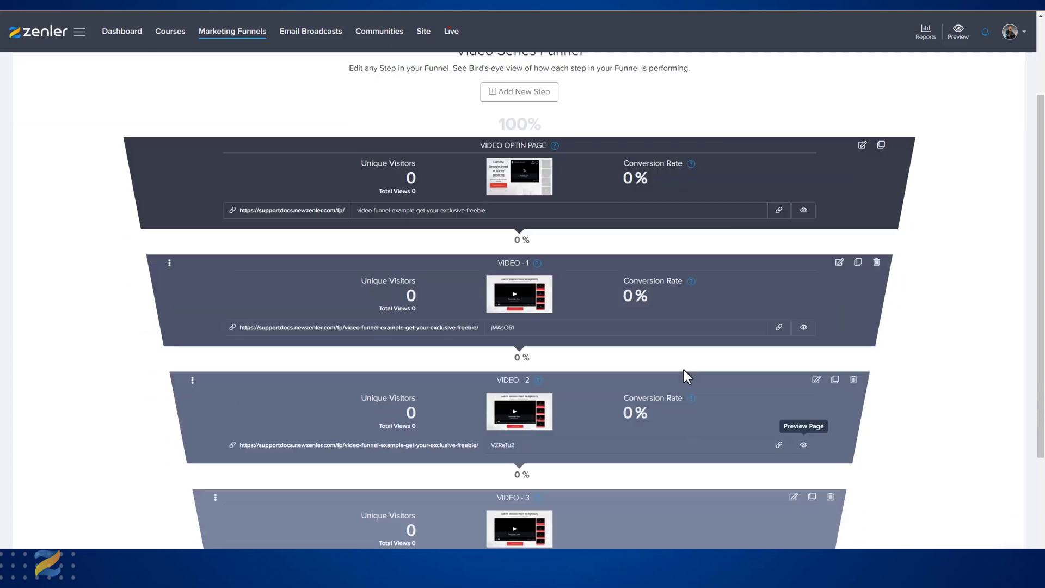
pyautogui.scroll(-2, 543, 364)
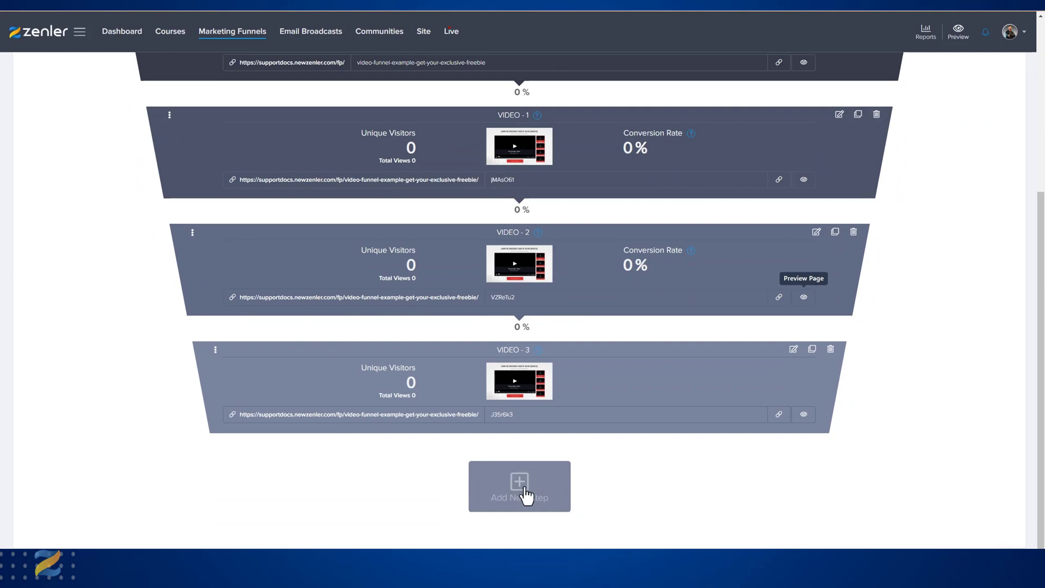
pyautogui.scroll(5, 735, 386)
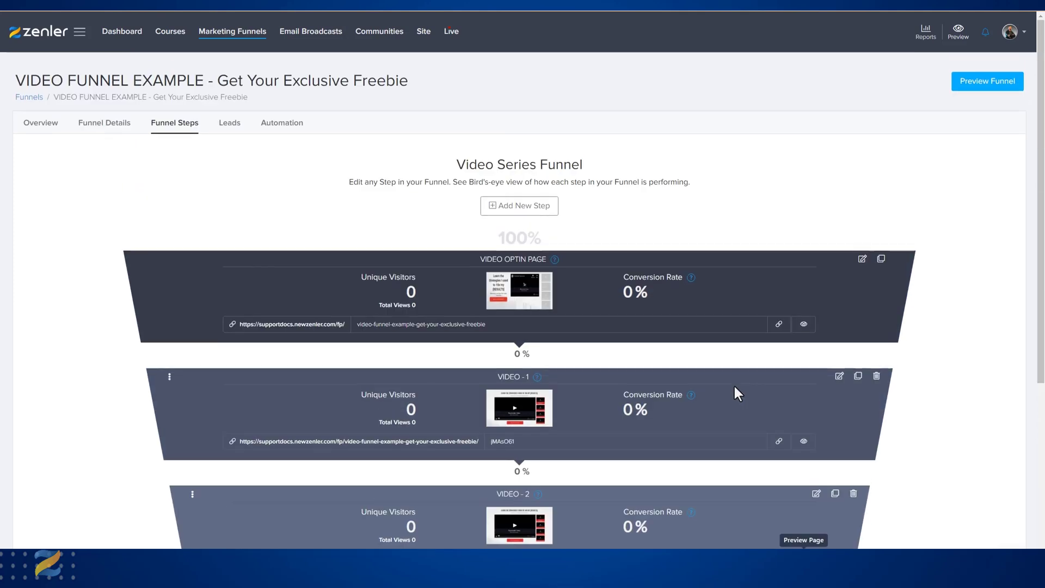